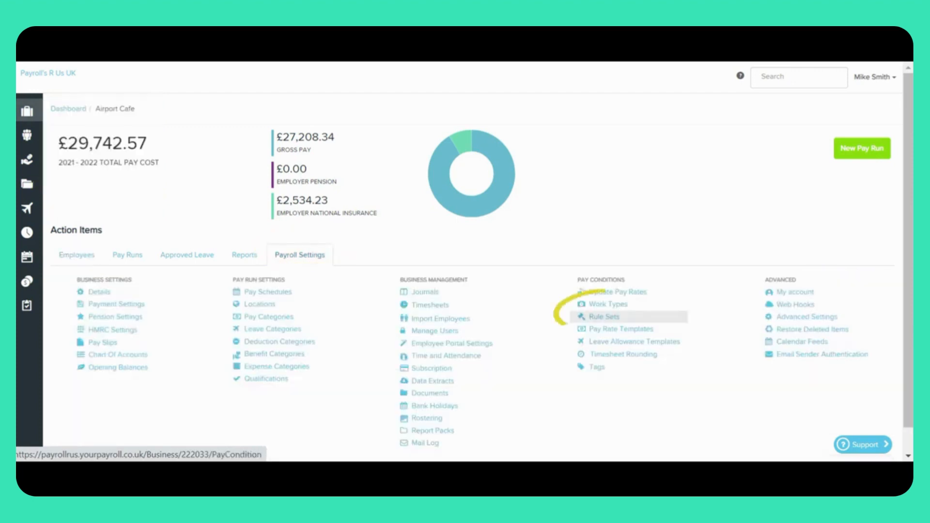
Step: Review the period and shift consolidation options of the "Overtime after longer shift" pay condition rule set, and save it
{"action": "left_click", "coordinate": [604, 317]}
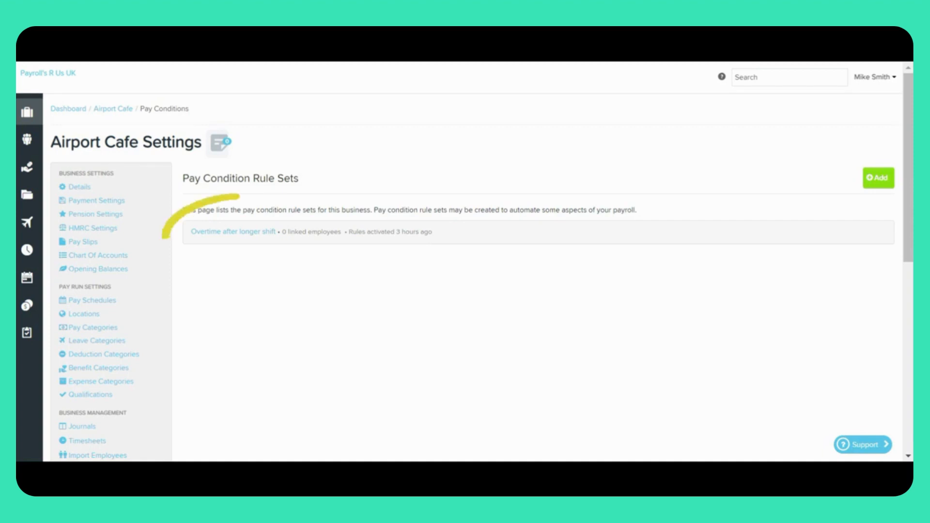
{"action": "left_click", "coordinate": [233, 232]}
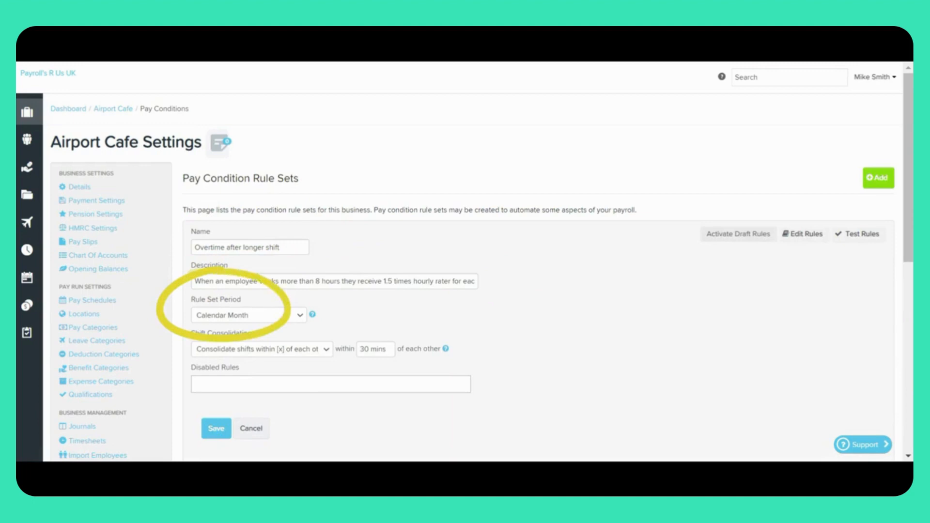
{"action": "left_click", "coordinate": [248, 315]}
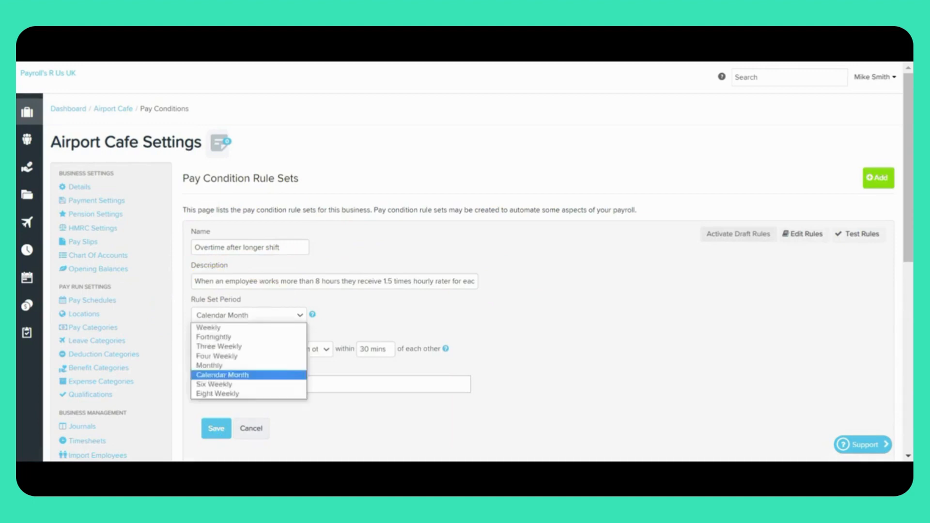
{"action": "left_click", "coordinate": [326, 349]}
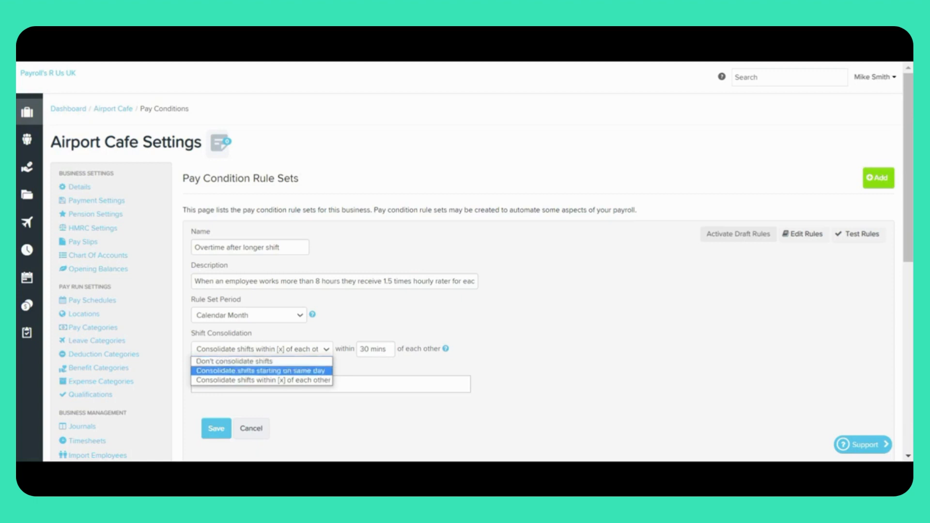
{"action": "key", "text": "Escape"}
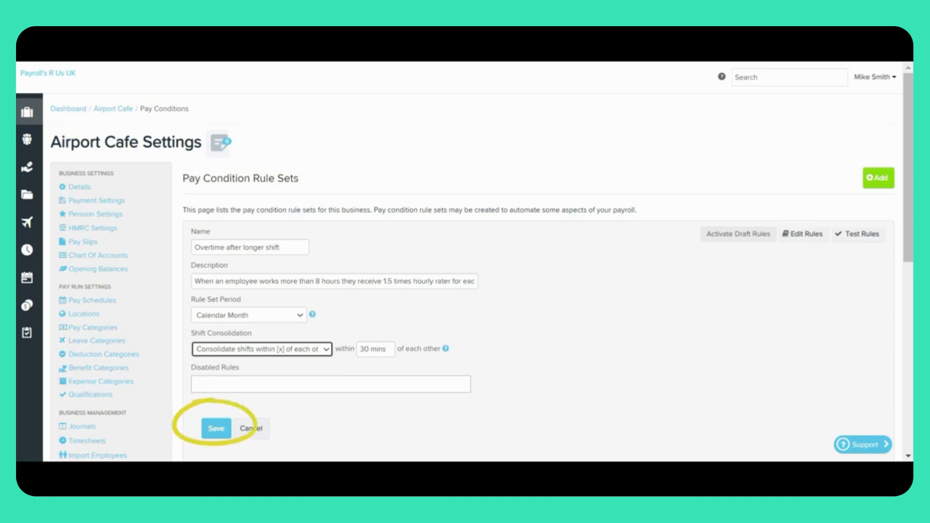
{"action": "left_click", "coordinate": [216, 428]}
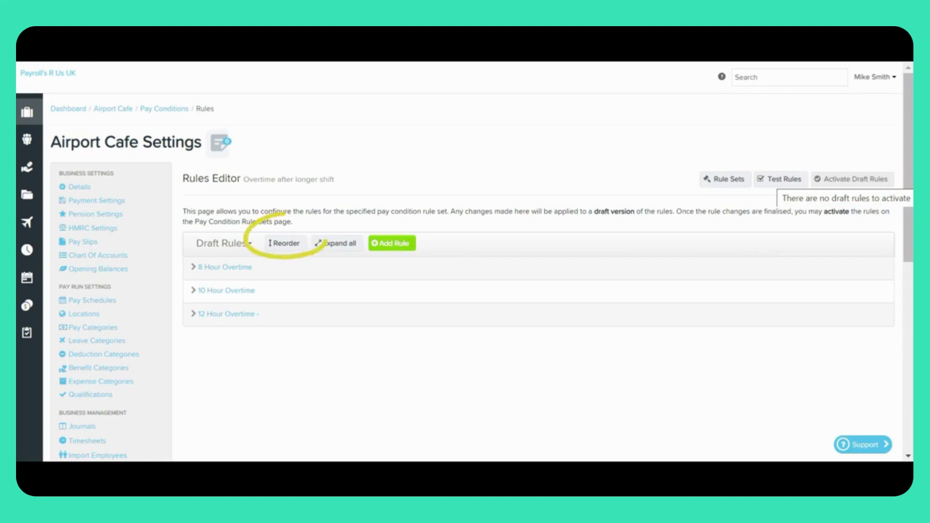
Step: Move the 8 Hour Overtime rule down the draft rule order and back to first place, and finish reordering
{"action": "left_click", "coordinate": [285, 244]}
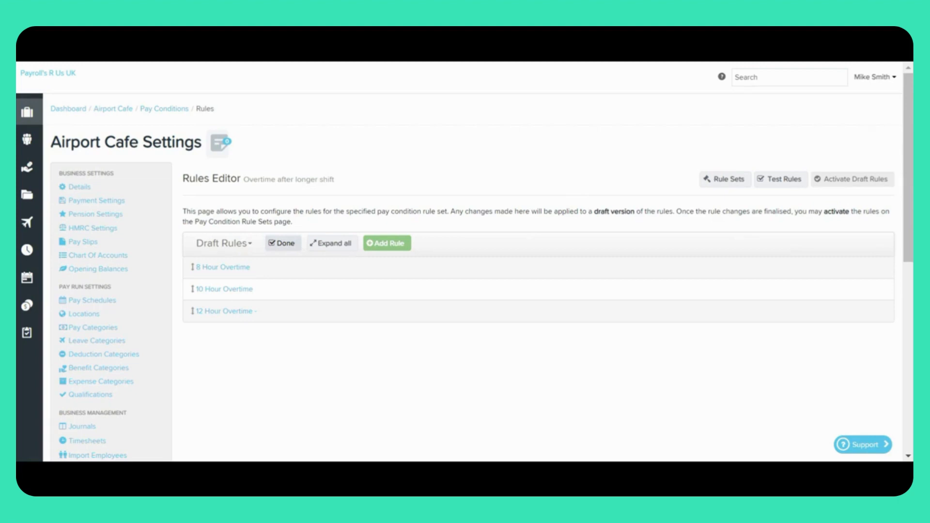
{"action": "left_click_drag", "start_coordinate": [222, 267], "coordinate": [219, 320]}
{"action": "left_click_drag", "start_coordinate": [189, 292], "coordinate": [195, 266]}
{"action": "left_click", "coordinate": [282, 243]}
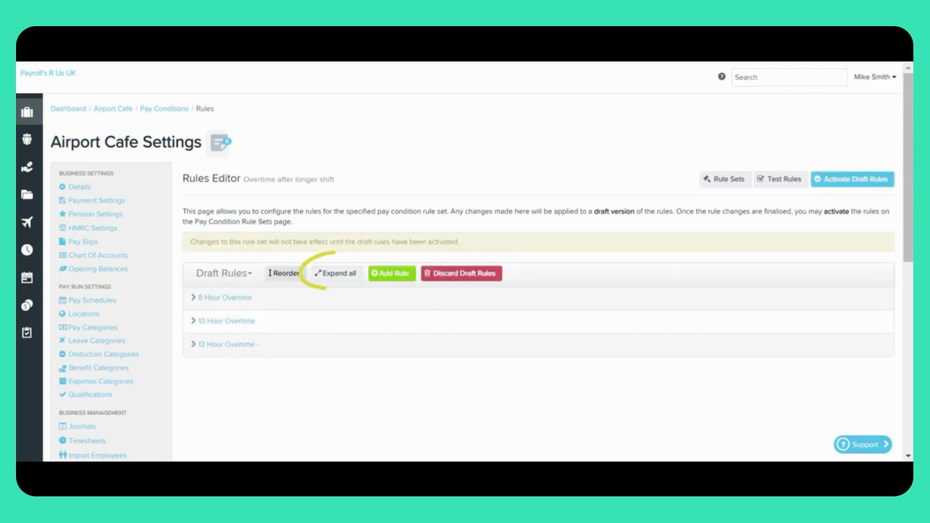
Step: Expand the draft rules and add a new rule with Time worked as its condition
{"action": "left_click", "coordinate": [336, 273]}
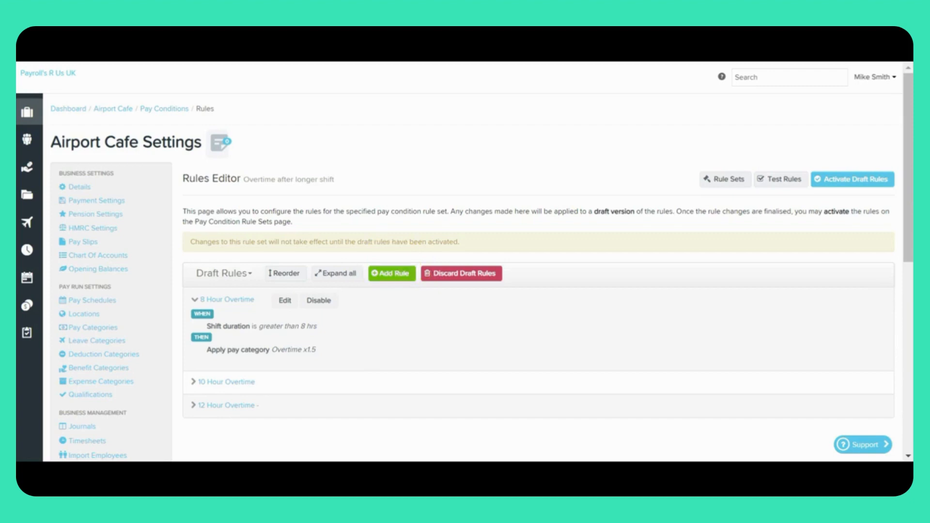
{"action": "left_click", "coordinate": [391, 273]}
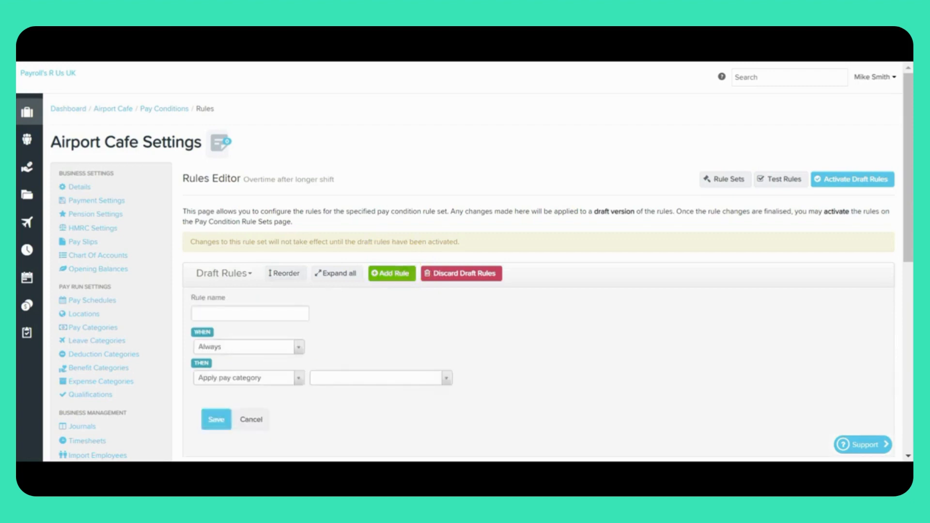
{"action": "left_click", "coordinate": [249, 347]}
{"action": "scroll", "coordinate": [242, 290], "scroll_direction": "down", "scroll_amount": 3}
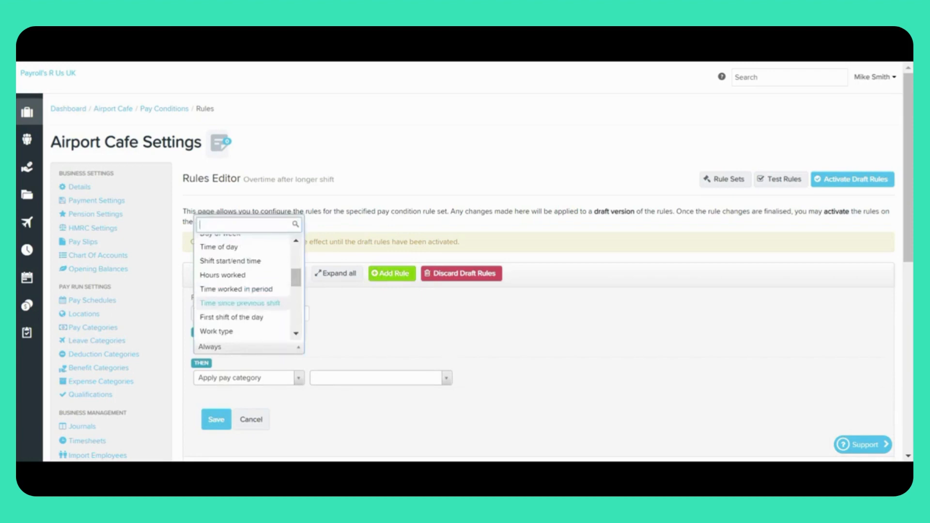
{"action": "scroll", "coordinate": [242, 286], "scroll_direction": "down", "scroll_amount": 10}
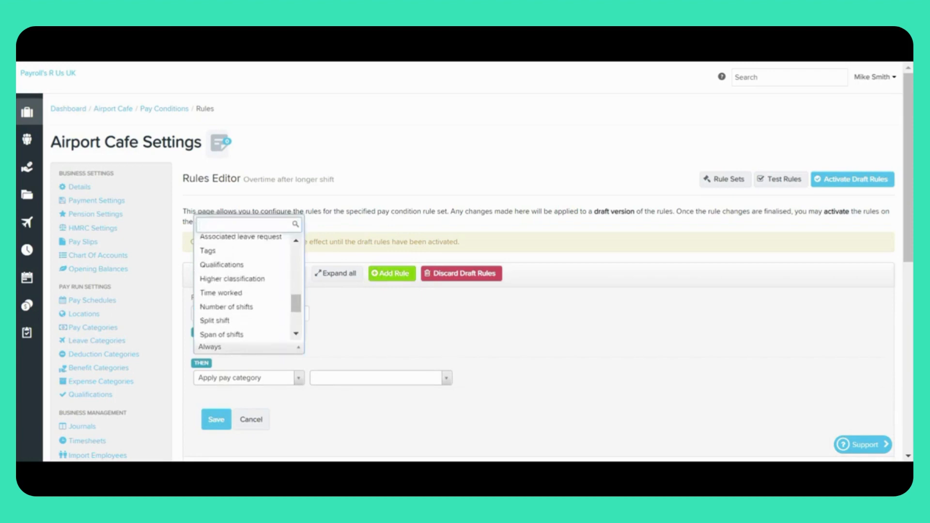
{"action": "scroll", "coordinate": [243, 286], "scroll_direction": "up", "scroll_amount": 2}
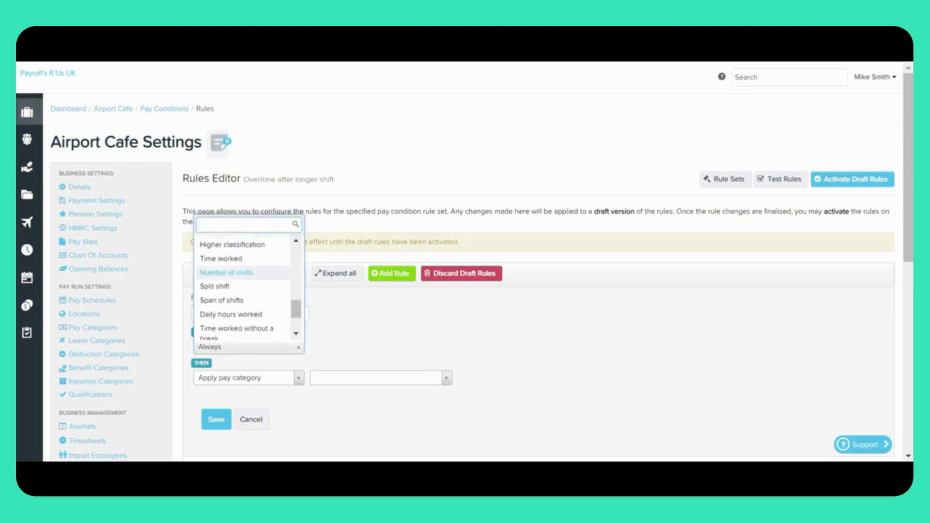
{"action": "key", "text": "Return"}
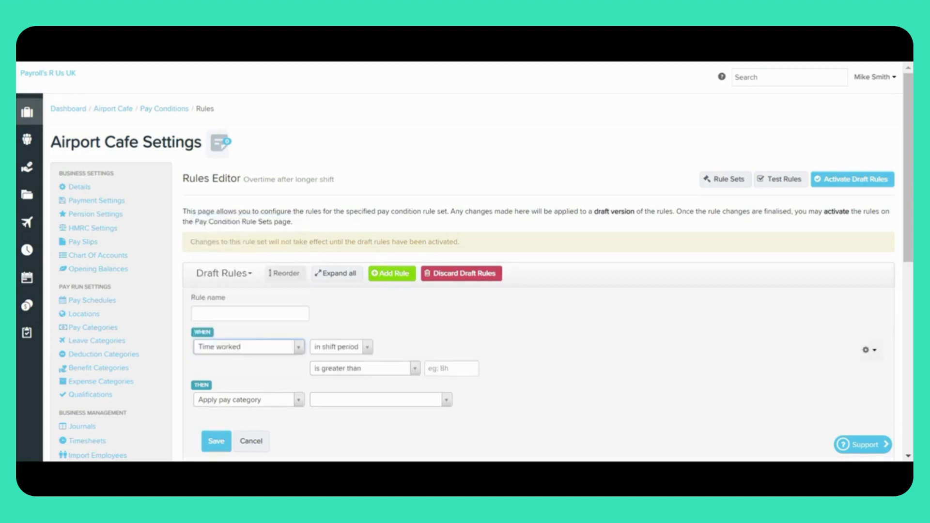
Step: Set the new rule's condition to time worked in a shift is greater than 4 hrs
{"action": "left_click", "coordinate": [341, 346]}
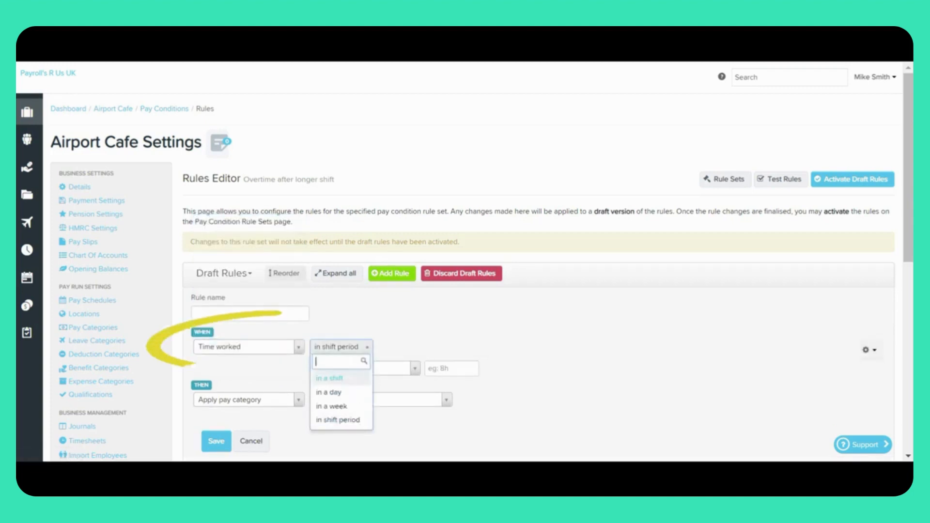
{"action": "left_click", "coordinate": [329, 378]}
{"action": "left_click", "coordinate": [451, 369]}
{"action": "type", "text": "4"}
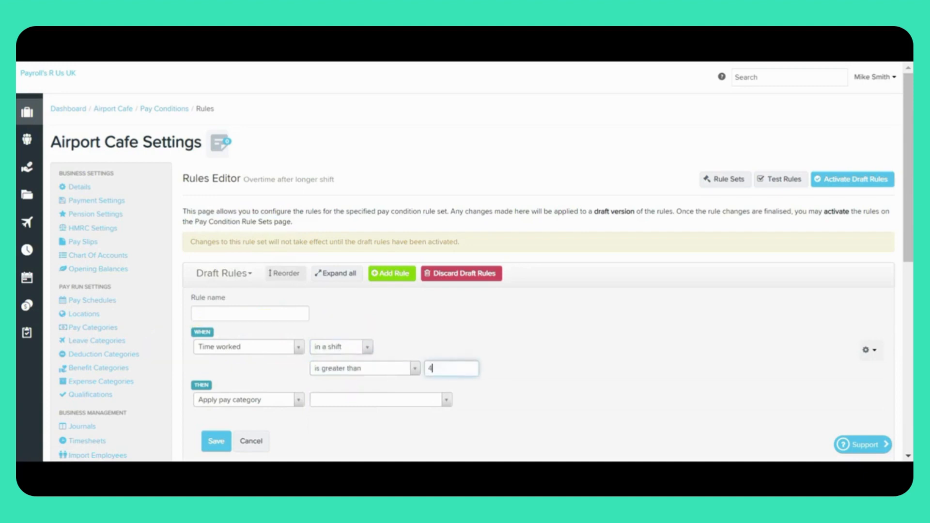
{"action": "type", "text": " hrs"}
Step: Make the rule apply shift breaks of 15 mins for every 4 hrs worked
{"action": "left_click", "coordinate": [249, 400]}
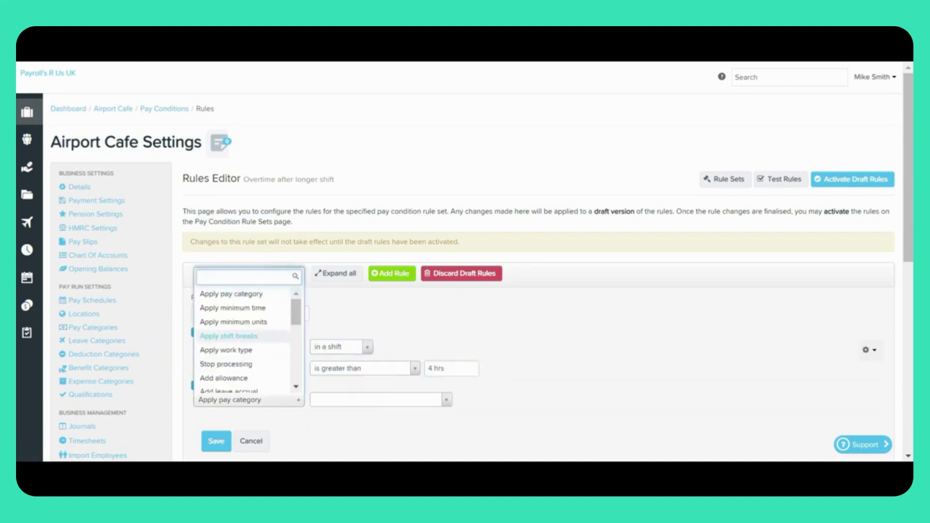
{"action": "left_click", "coordinate": [229, 336]}
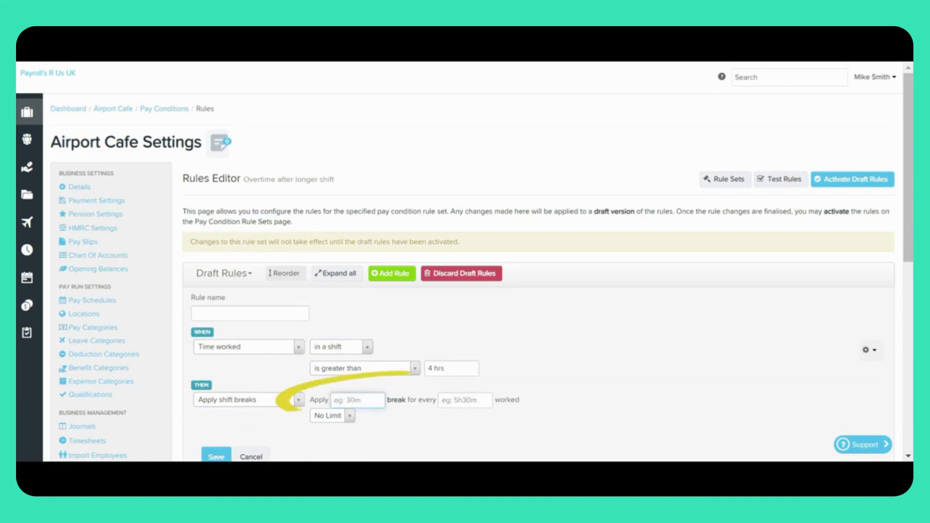
{"action": "type", "text": "15 min"}
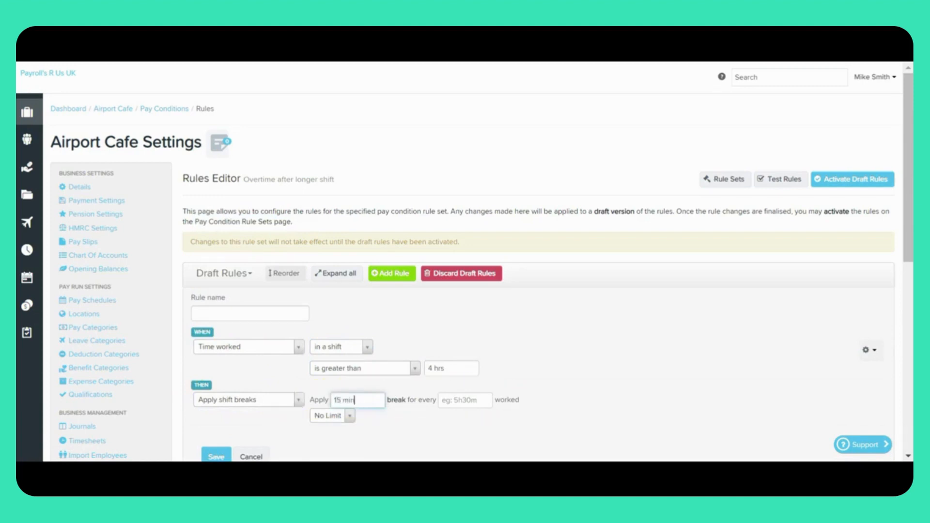
{"action": "type", "text": "s"}
{"action": "key", "text": "Tab"}
{"action": "type", "text": "4 ho"}
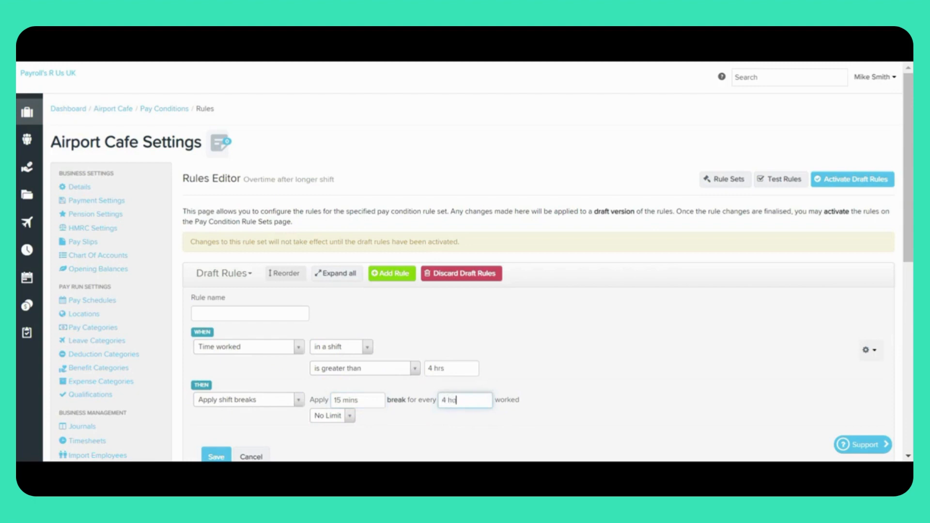
Step: Limit the rule to 2 breaks per shift and save it under the name Breaks
{"action": "left_click", "coordinate": [327, 415]}
{"action": "left_click", "coordinate": [324, 401]}
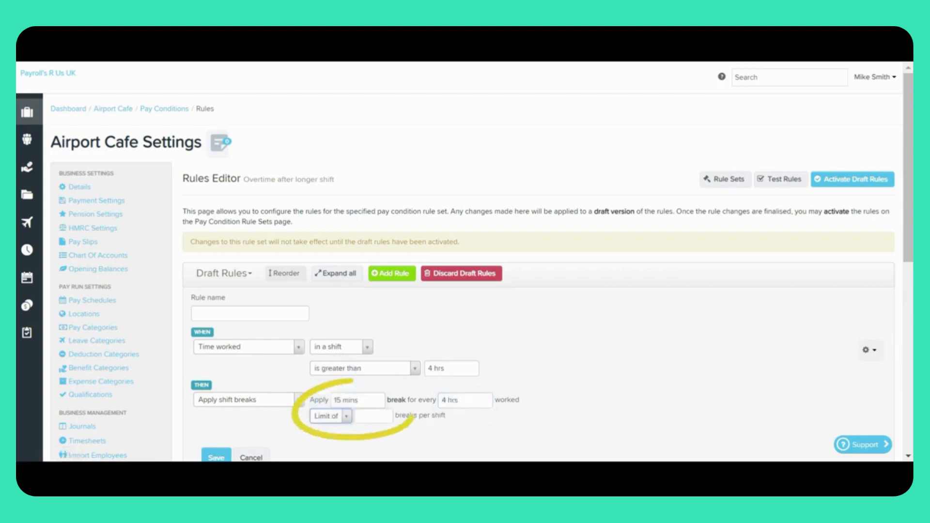
{"action": "left_click", "coordinate": [373, 416]}
{"action": "type", "text": "2"}
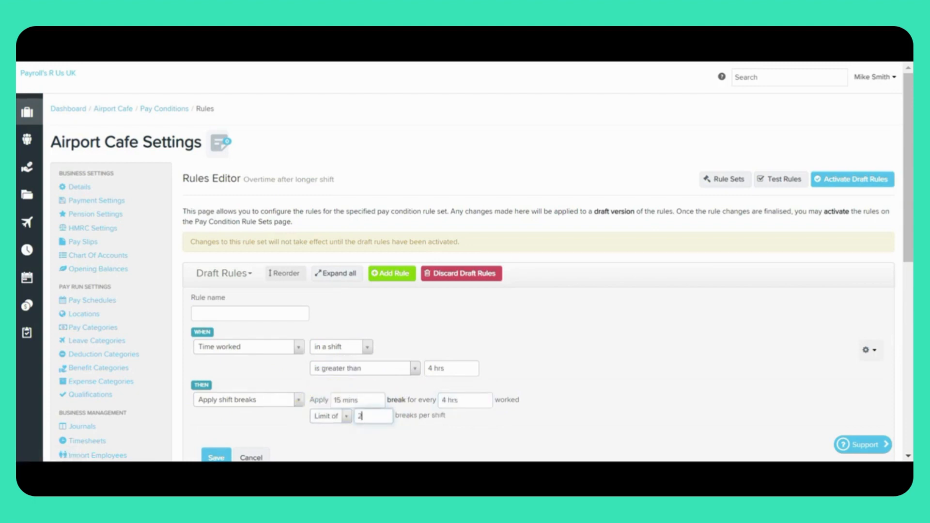
{"action": "key", "text": "Tab"}
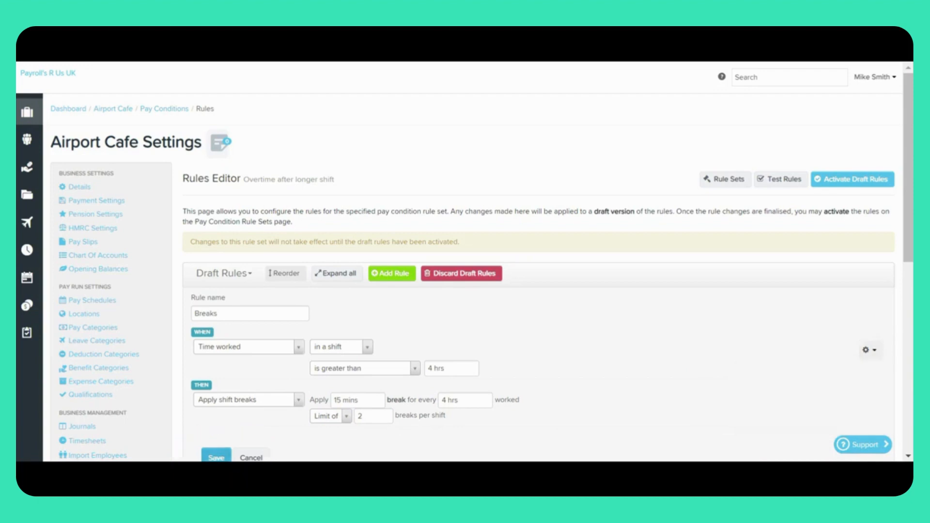
{"action": "left_click", "coordinate": [216, 456]}
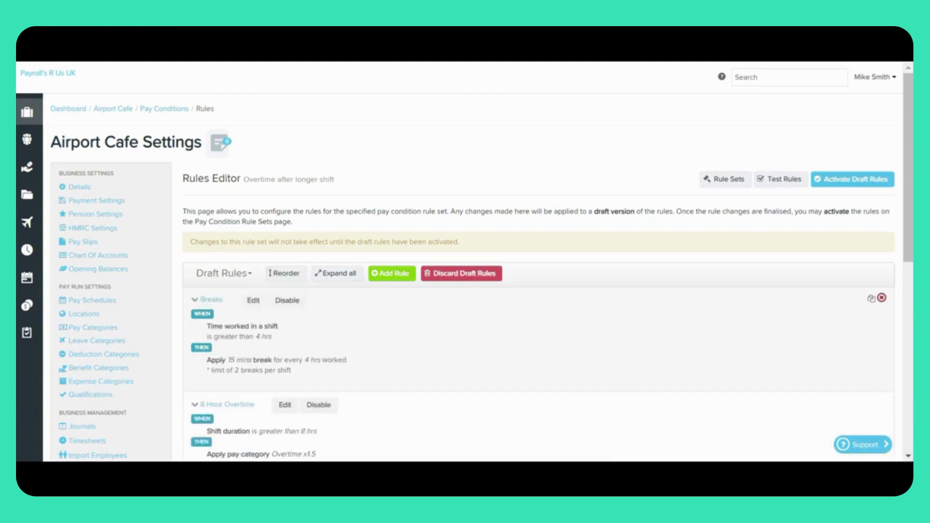
Step: Try to reposition the Breaks rule in the draft rule order and finish reordering
{"action": "scroll", "coordinate": [537, 266], "scroll_direction": "down", "scroll_amount": 3}
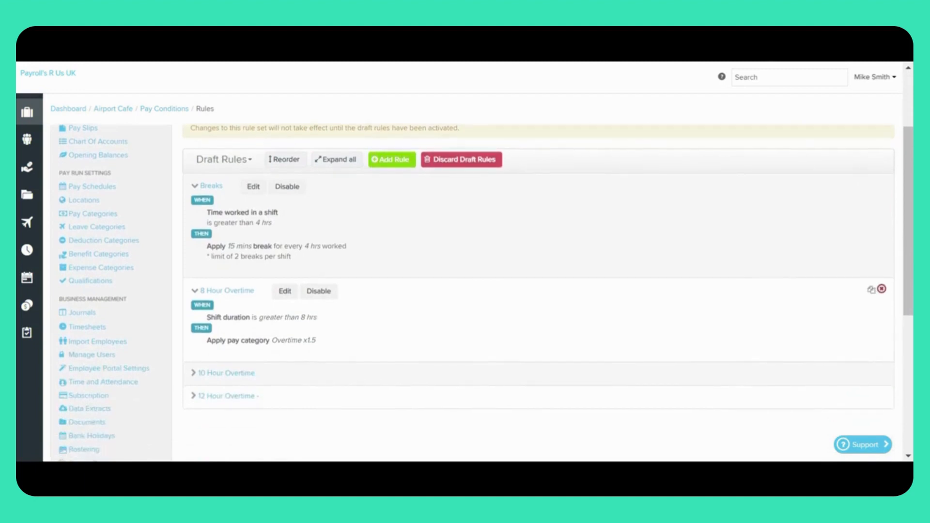
{"action": "scroll", "coordinate": [538, 252], "scroll_direction": "down", "scroll_amount": 1}
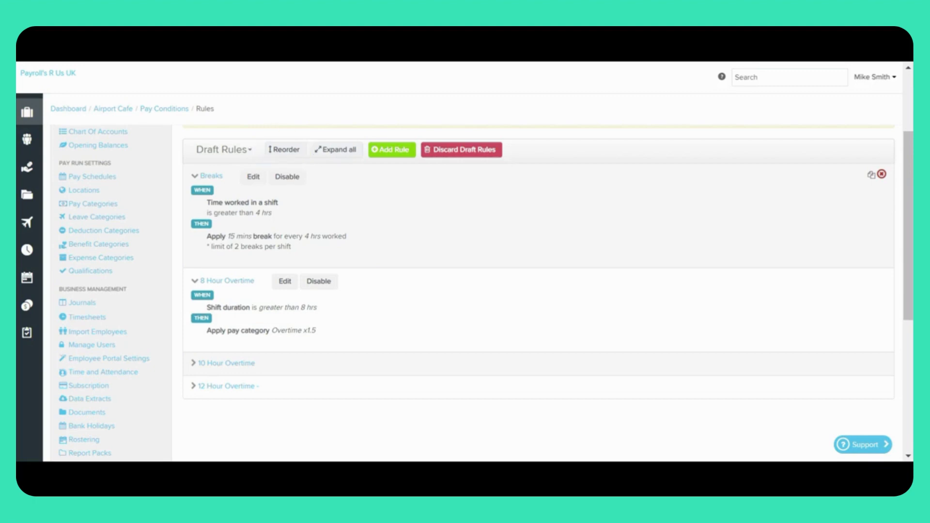
{"action": "left_click", "coordinate": [285, 150]}
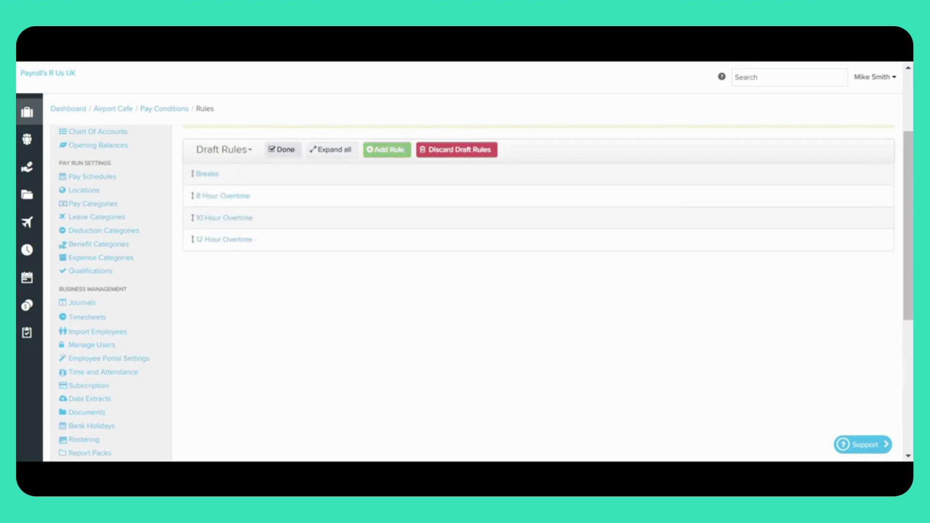
{"action": "mouse_move", "coordinate": [192, 174]}
{"action": "left_mouse_down"}
{"action": "mouse_move", "coordinate": [195, 237]}
{"action": "mouse_move", "coordinate": [192, 174]}
{"action": "left_mouse_up"}
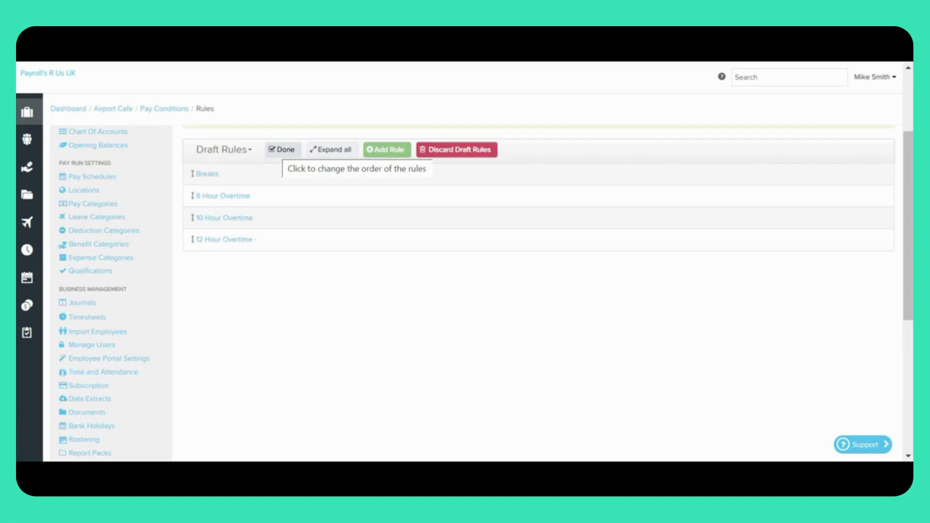
{"action": "left_click", "coordinate": [285, 149]}
Step: Open the rules tester and check which employees' existing timesheets can be imported, cancelling the import
{"action": "scroll", "coordinate": [284, 159], "scroll_direction": "up", "scroll_amount": 2}
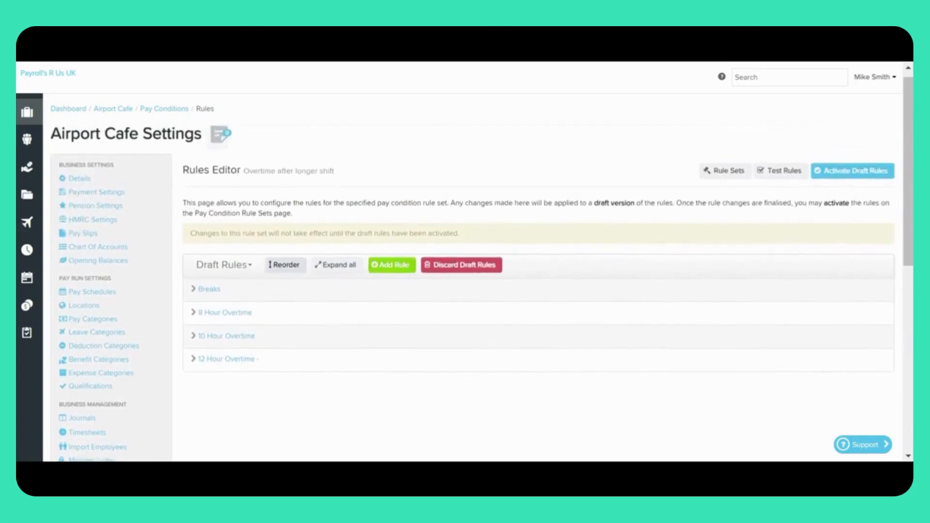
{"action": "scroll", "coordinate": [538, 271], "scroll_direction": "up", "scroll_amount": 1}
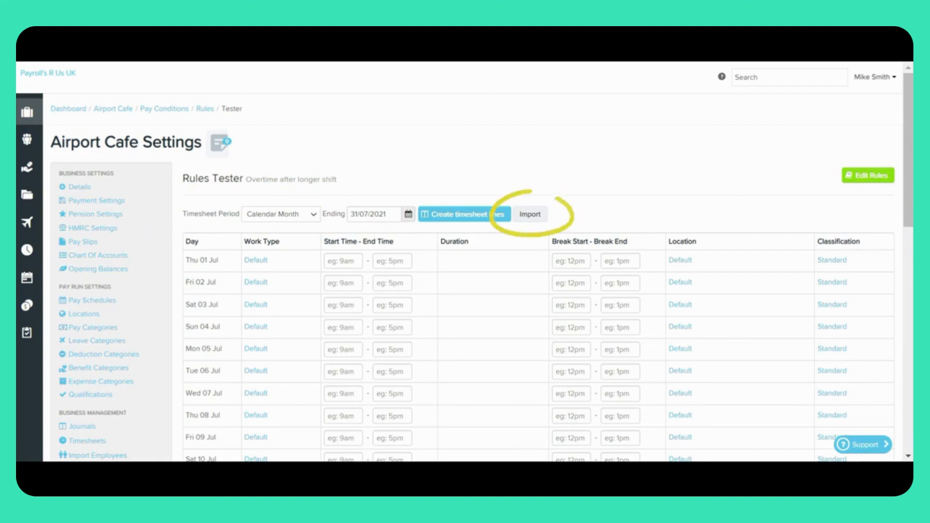
{"action": "left_click", "coordinate": [530, 214]}
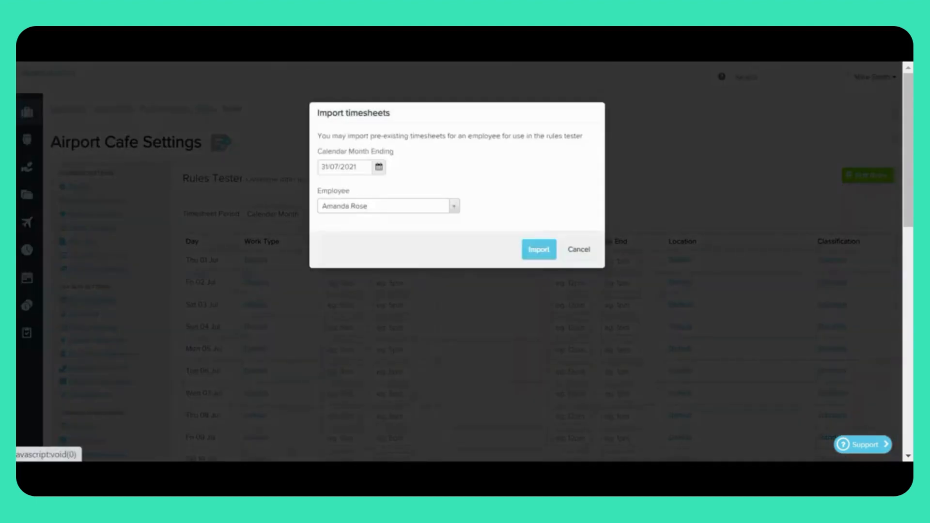
{"action": "left_click", "coordinate": [454, 206]}
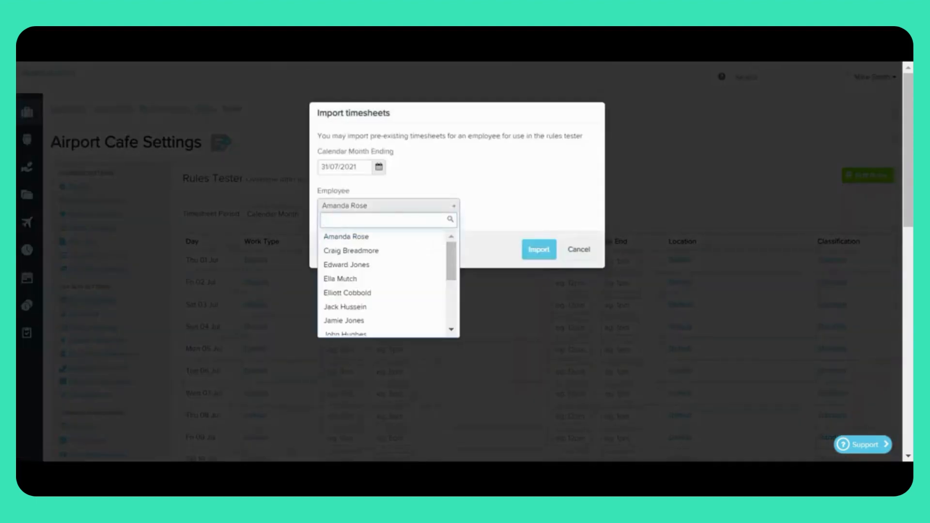
{"action": "left_click", "coordinate": [579, 249]}
{"action": "left_click", "coordinate": [579, 250]}
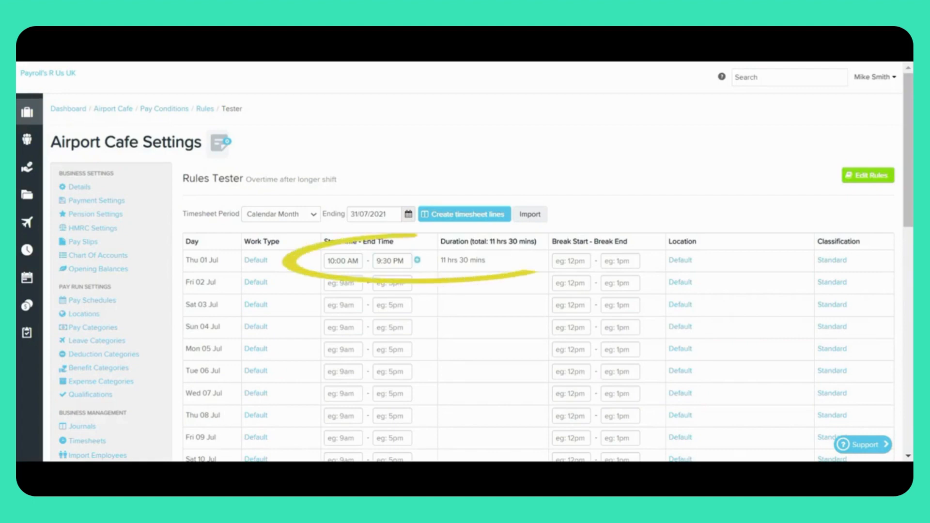
Step: Set the end time of the Thu 01 Jul test shift to 8:30 PM in the rules tester
{"action": "left_click", "coordinate": [382, 261]}
{"action": "key", "text": "BackSpace"}
{"action": "type", "text": "8"}
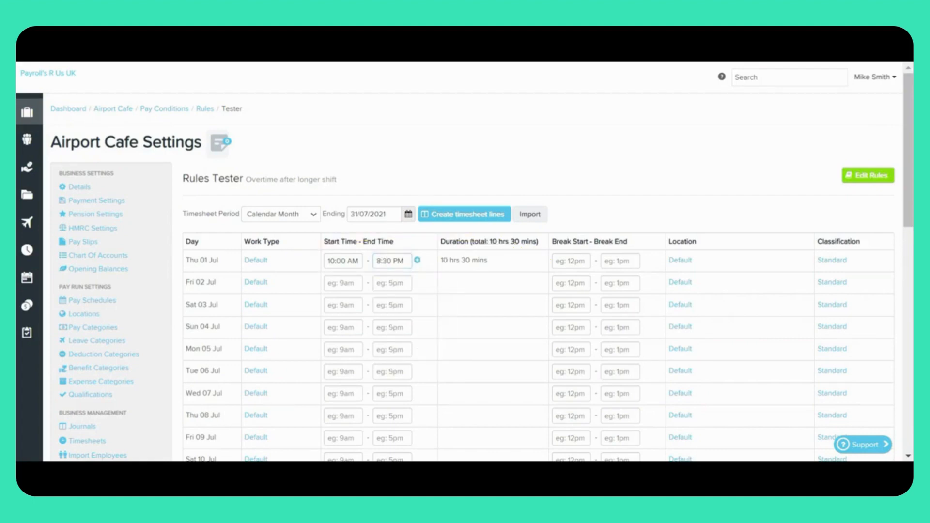
{"action": "scroll", "coordinate": [482, 292], "scroll_direction": "down", "scroll_amount": 12}
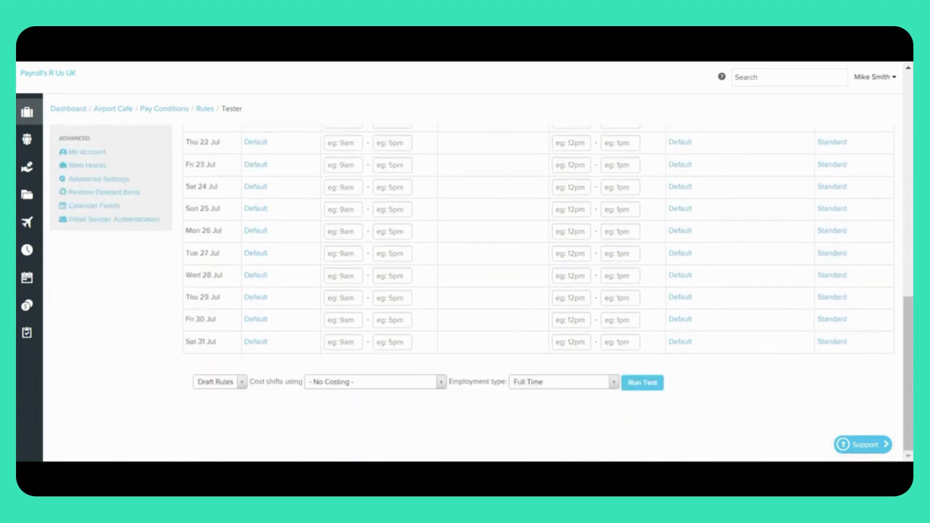
Step: Run the test on the draft rules, costing shifts with Front Of House Staff and using the Full Time employment type
{"action": "left_click", "coordinate": [220, 383]}
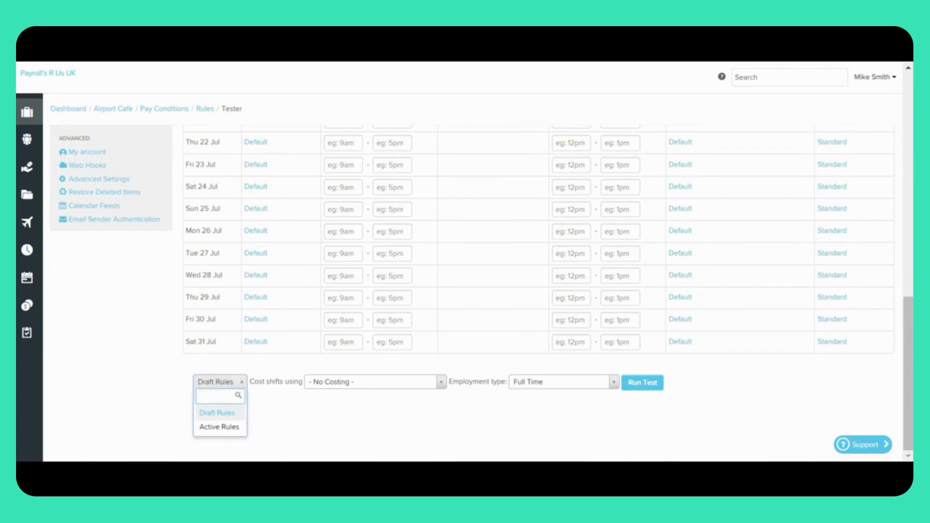
{"action": "left_click", "coordinate": [375, 382]}
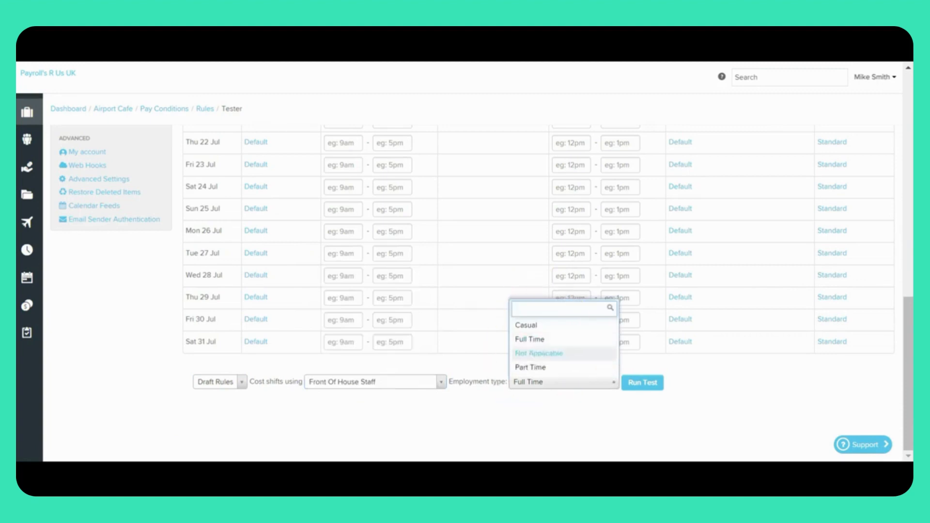
{"action": "left_click", "coordinate": [530, 339]}
{"action": "left_click", "coordinate": [642, 382]}
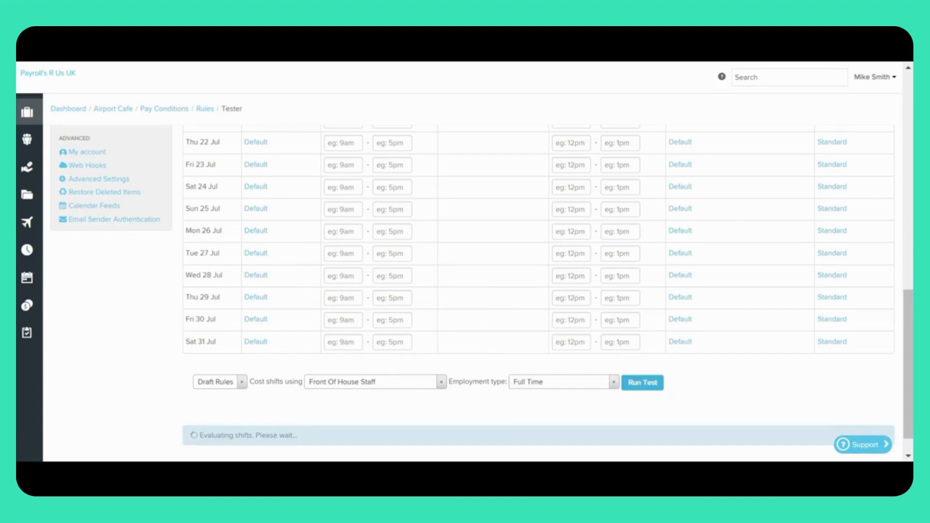
Step: Examine the Thu 01 Jul shift's pay and break breakdown and which rules were applied to it in the test results
{"action": "scroll", "coordinate": [538, 293], "scroll_direction": "down", "scroll_amount": 1}
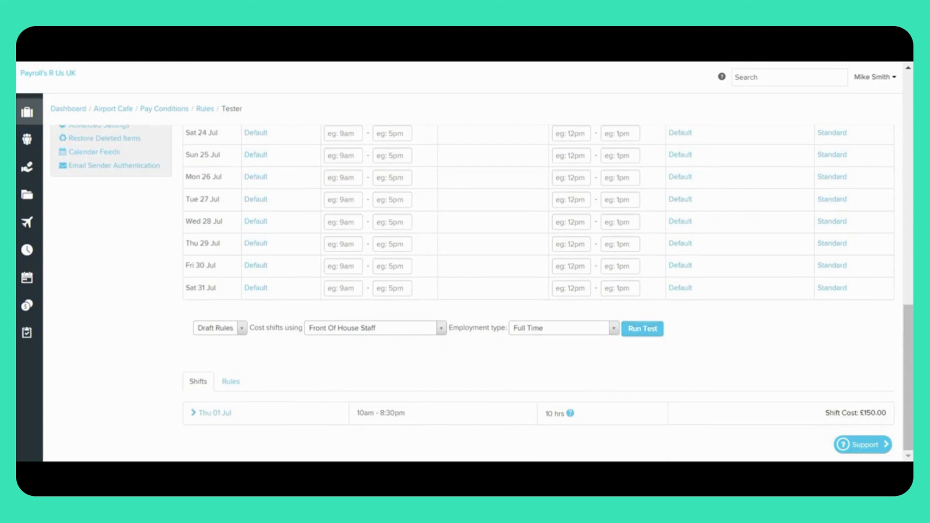
{"action": "left_click", "coordinate": [215, 413]}
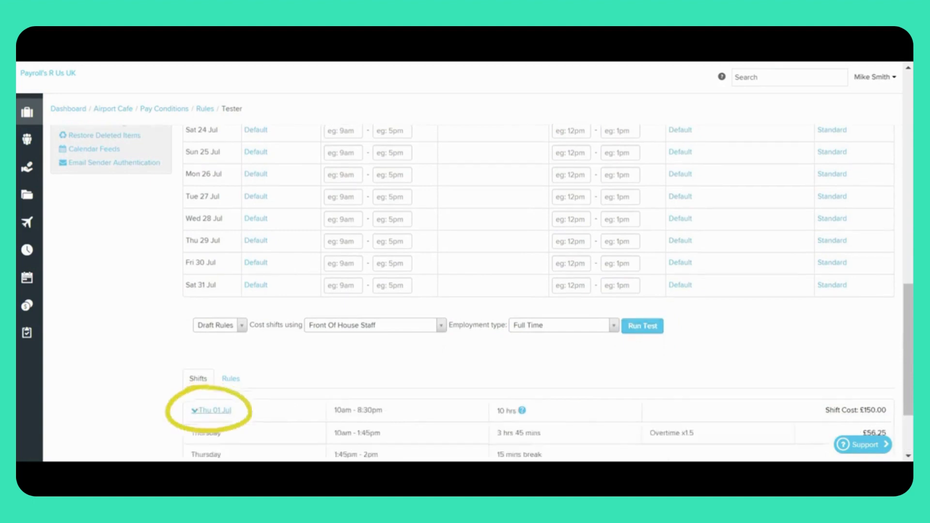
{"action": "scroll", "coordinate": [537, 290], "scroll_direction": "down", "scroll_amount": 2}
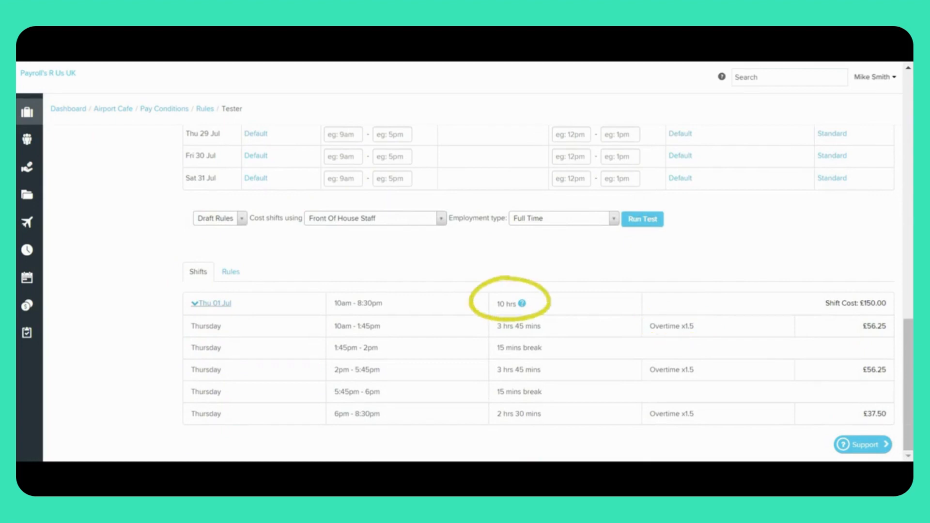
{"action": "left_click", "coordinate": [521, 303]}
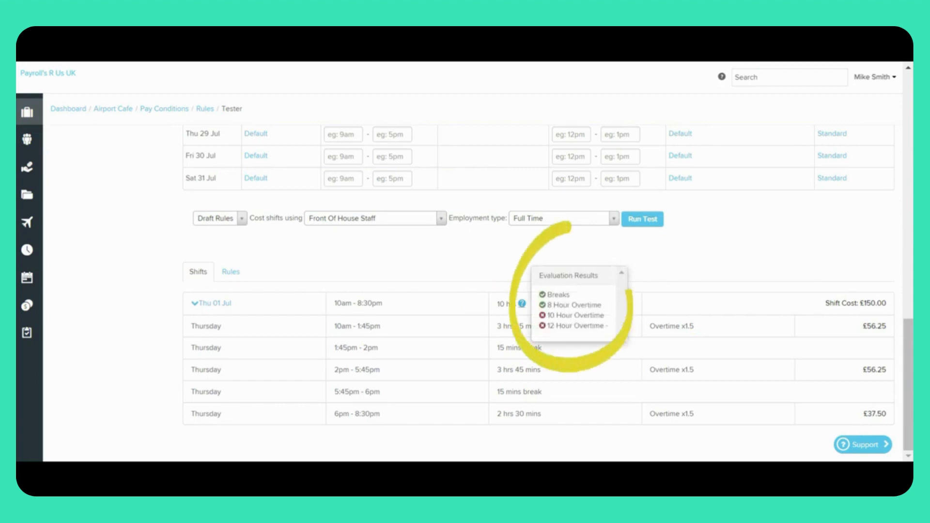
{"action": "left_click", "coordinate": [231, 272]}
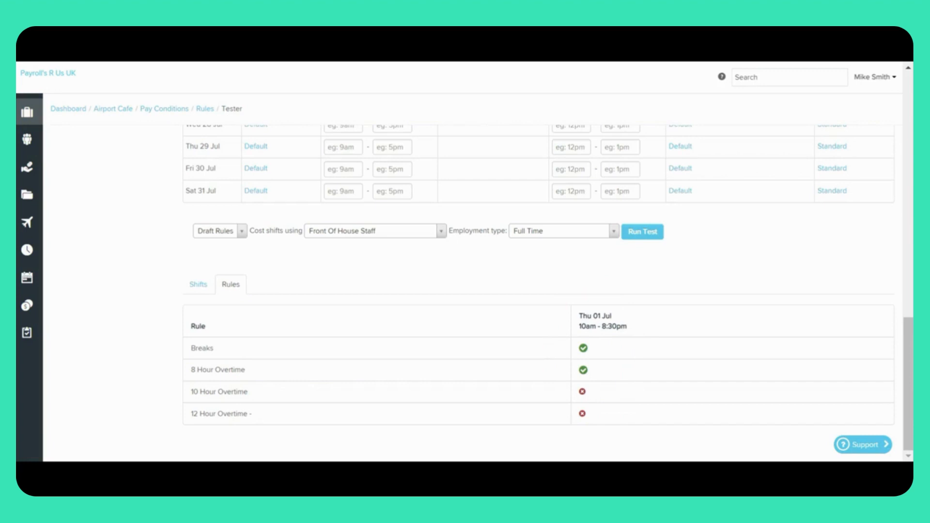
Step: Return to the rules editor for the Overtime after longer shift rule set and activate the draft rules
{"action": "scroll", "coordinate": [537, 293], "scroll_direction": "up", "scroll_amount": 15}
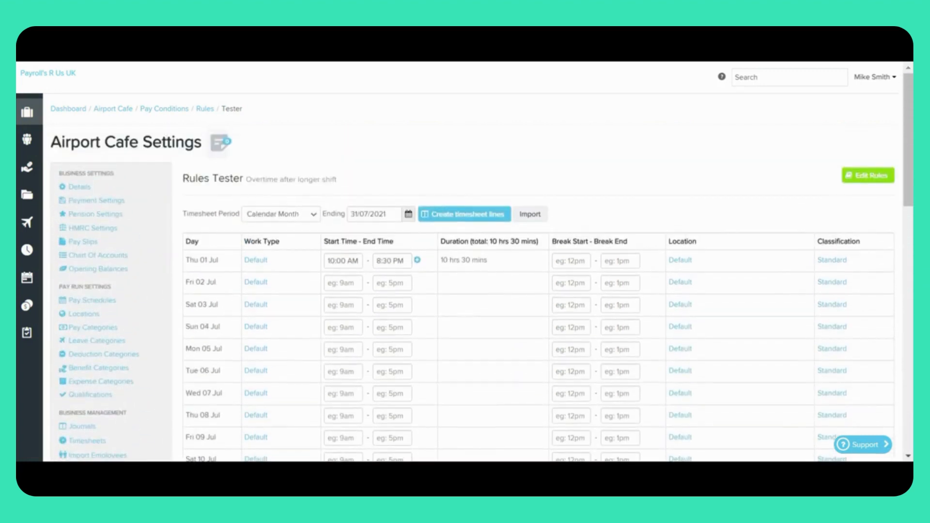
{"action": "left_click", "coordinate": [868, 174]}
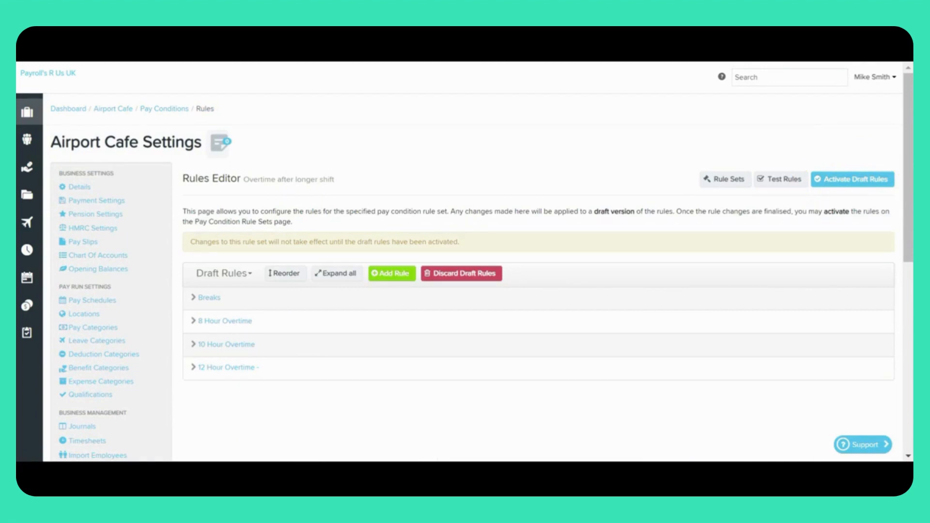
{"action": "left_click", "coordinate": [852, 179]}
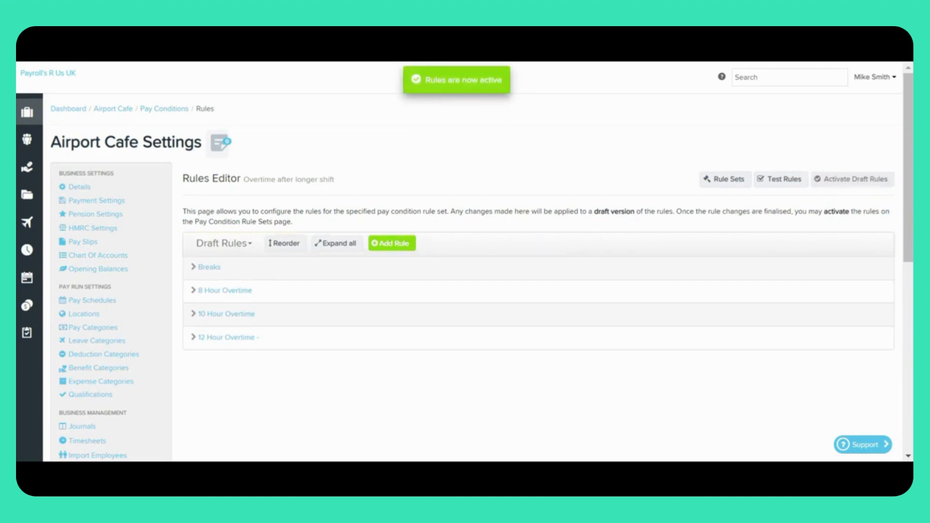